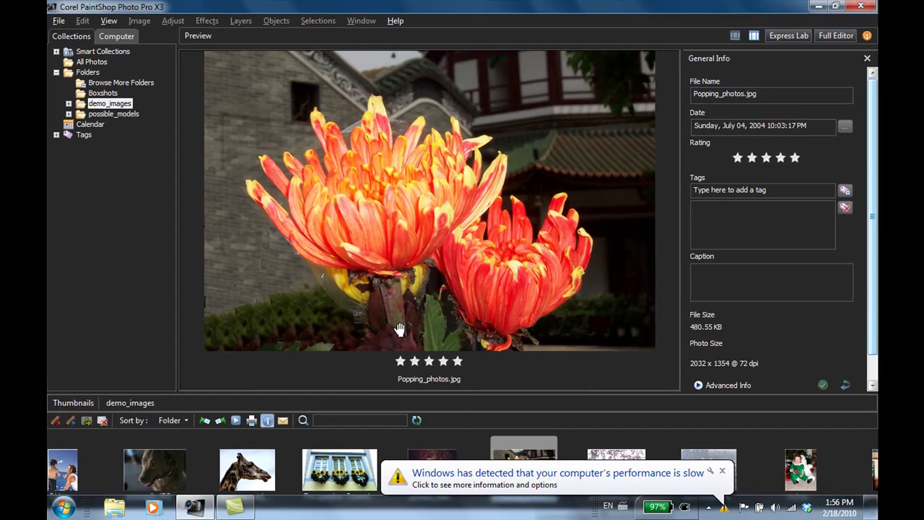
# Open the flower photo in the Full Editor and crop it to 1600 x 1117 around both flowers and stems
pyautogui.doubleClick(545, 220)
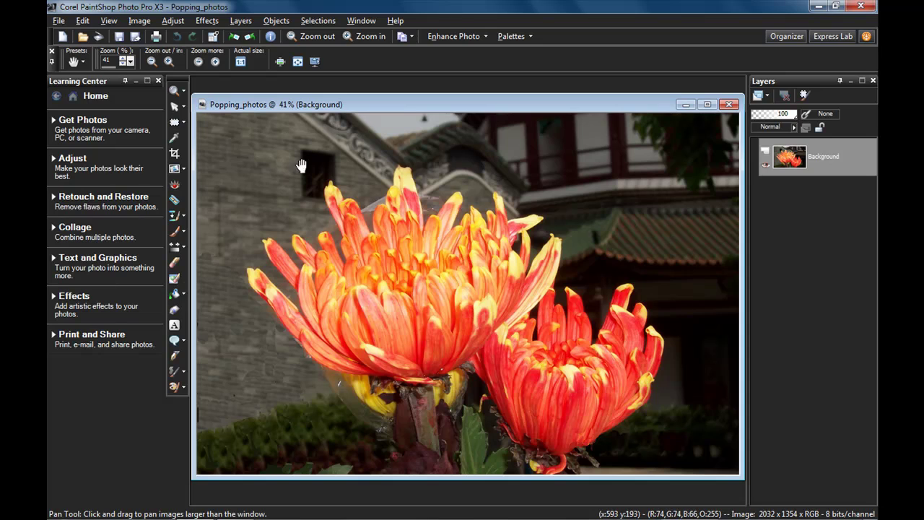
pyautogui.click(174, 153)
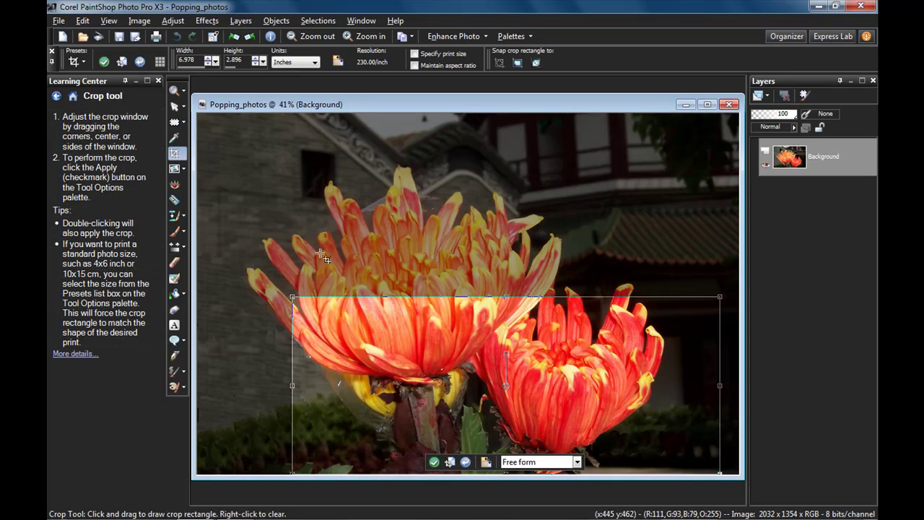
pyautogui.moveTo(500, 369); pyautogui.dragTo(454, 248)
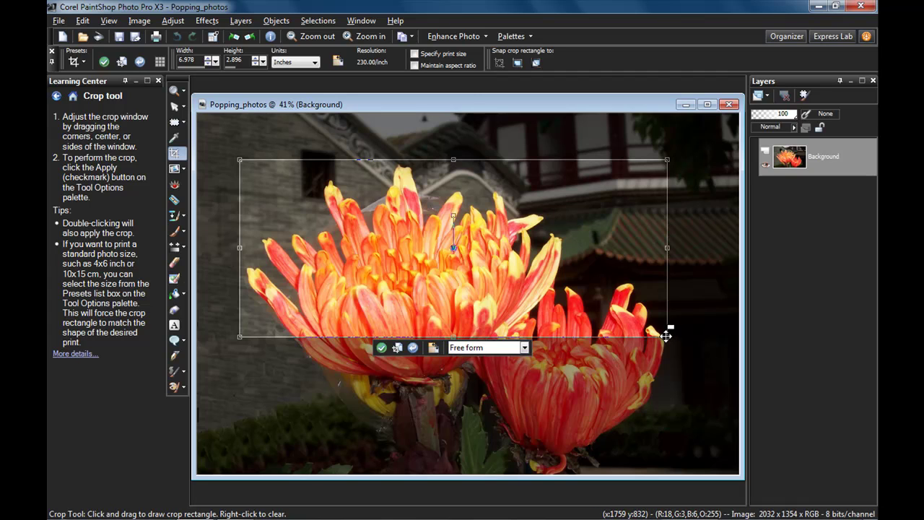
pyautogui.moveTo(665, 335); pyautogui.dragTo(666, 456)
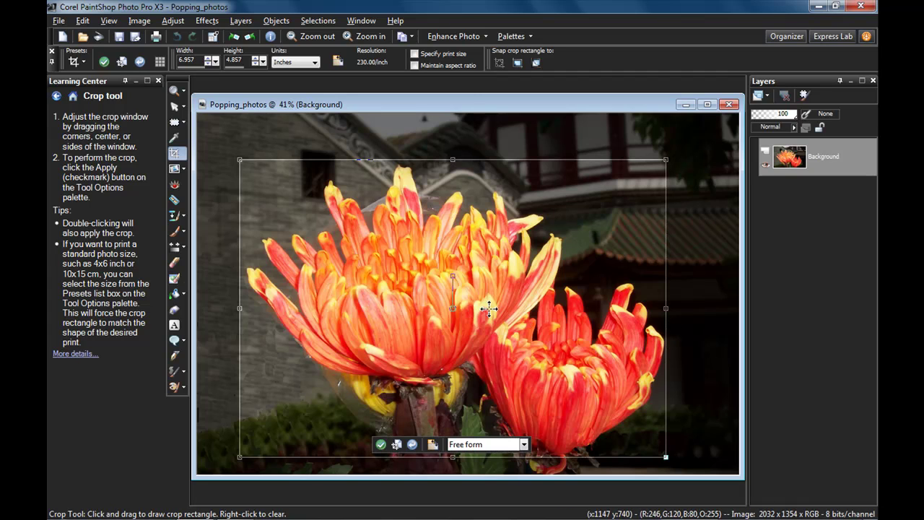
pyautogui.click(385, 445)
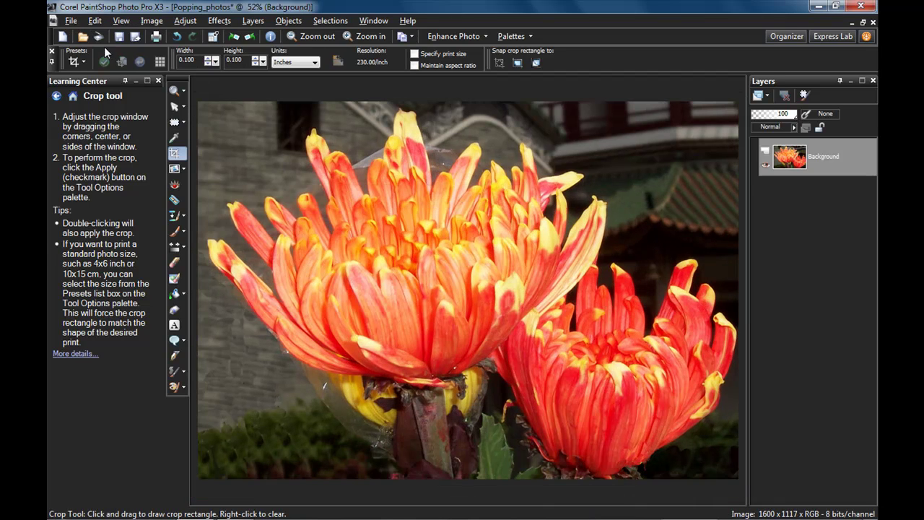
# Make a new transparent raster image of 8 x 8 inches at 300 pixels/inch (2400 x 2400)
pyautogui.click(72, 21)
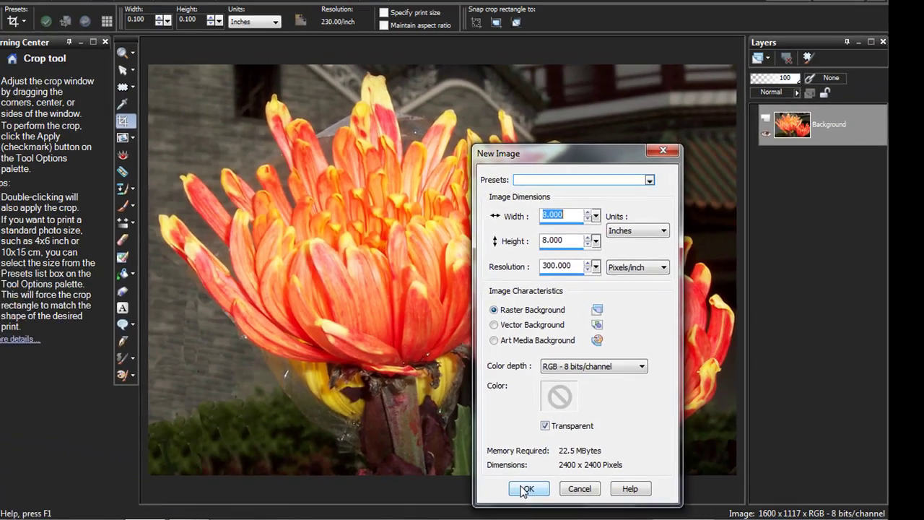
pyautogui.click(439, 476)
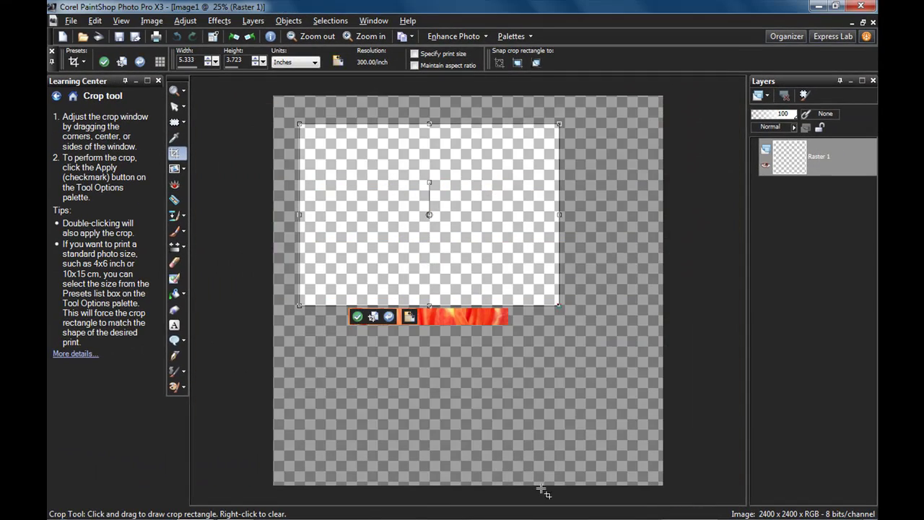
pyautogui.press('k')
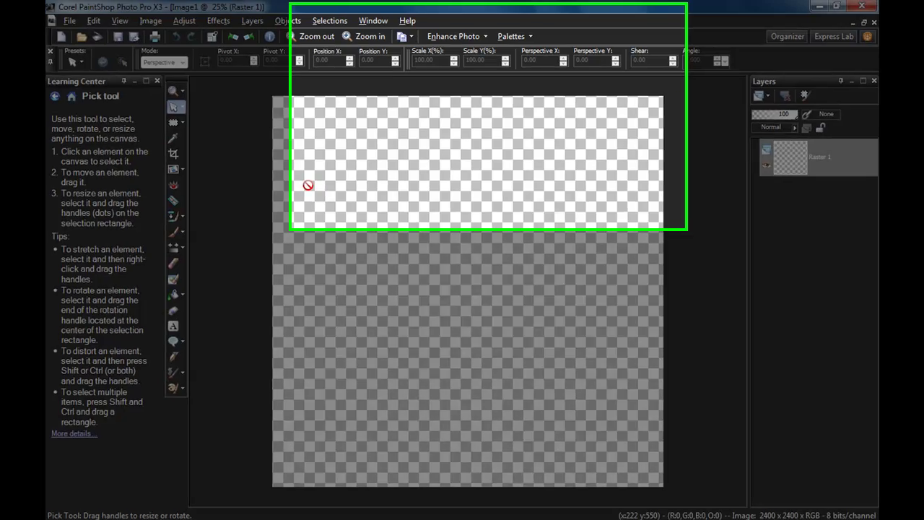
# Tile the two image windows vertically and make Popping_photos the active image
pyautogui.click(378, 23)
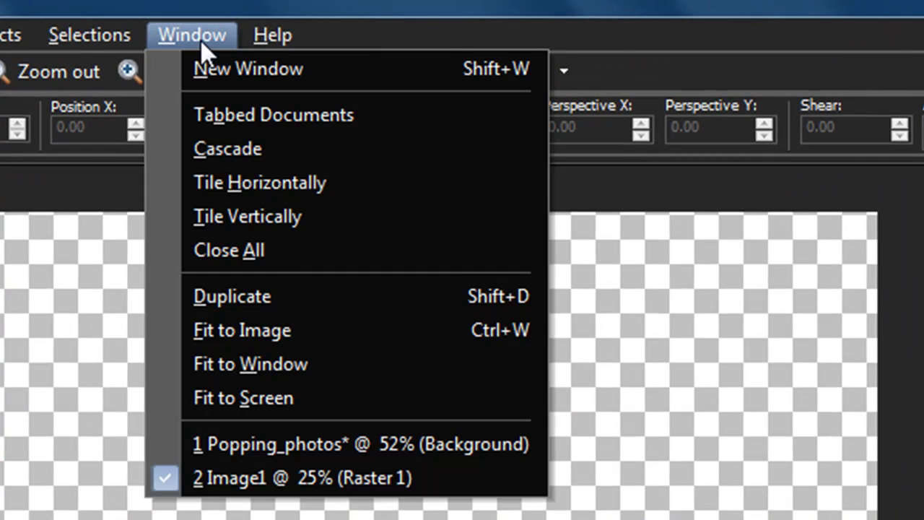
pyautogui.click(196, 223)
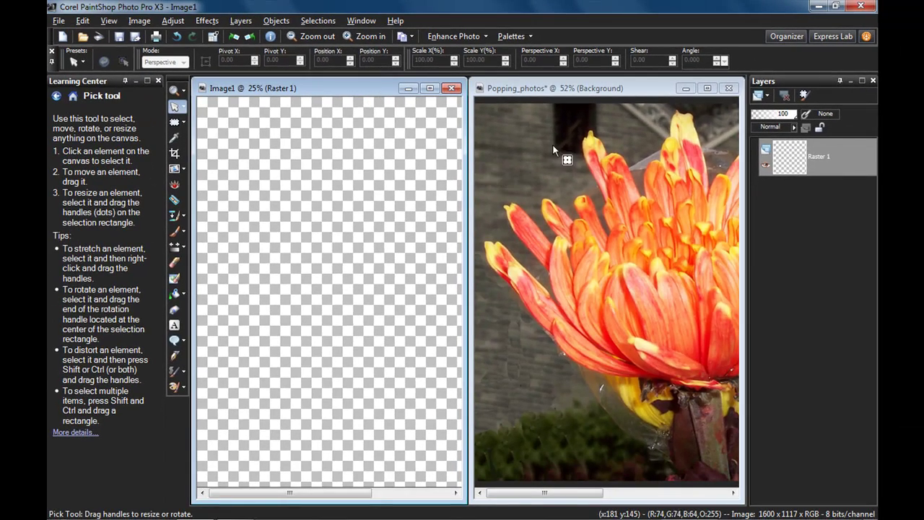
pyautogui.click(637, 90)
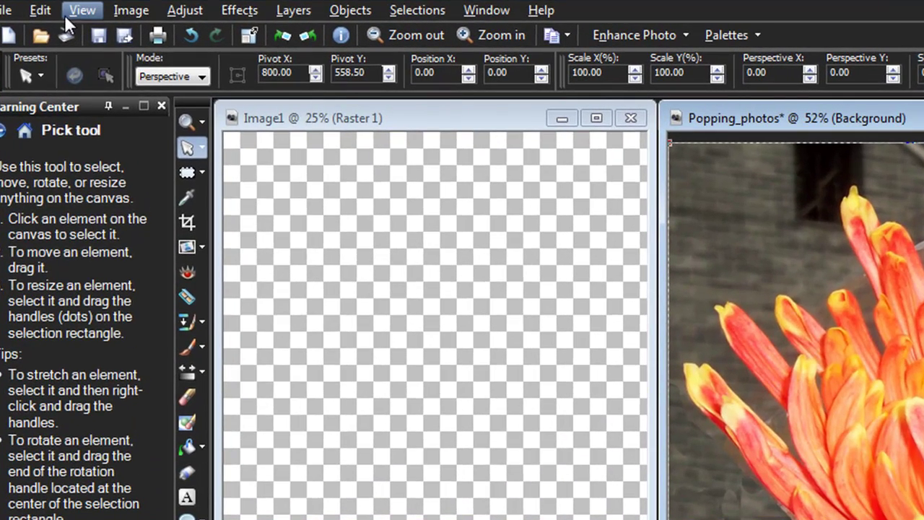
# Show the Layers palette and drag the flower Background layer into Image1 as Raster 2
pyautogui.click(65, 16)
pyautogui.moveTo(128, 376)
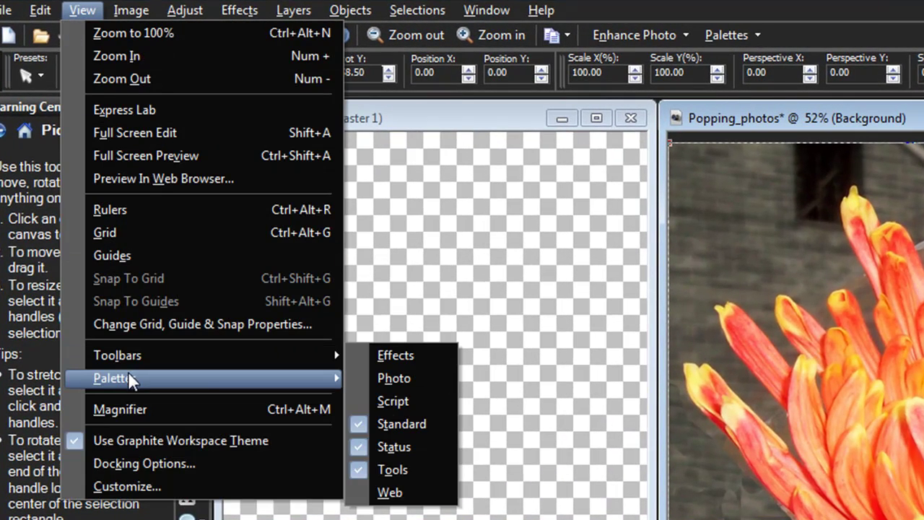
pyautogui.moveTo(198, 378)
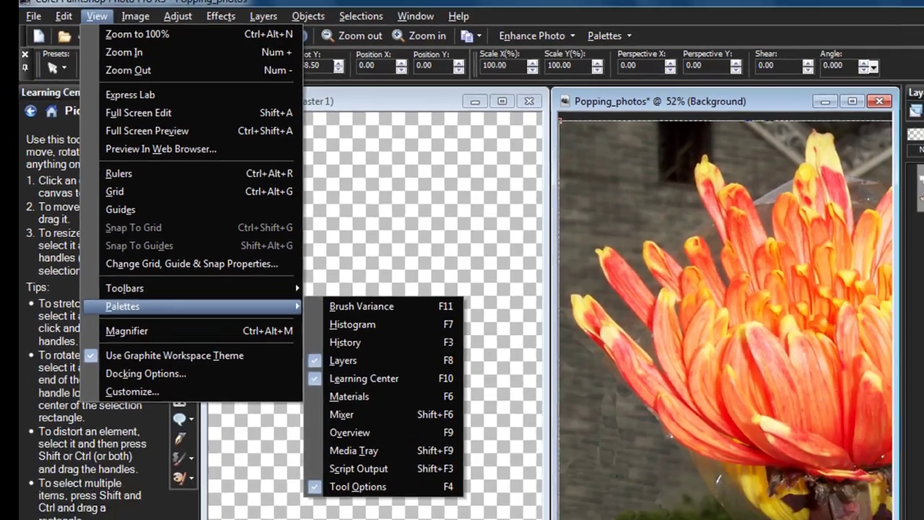
pyautogui.click(846, 235)
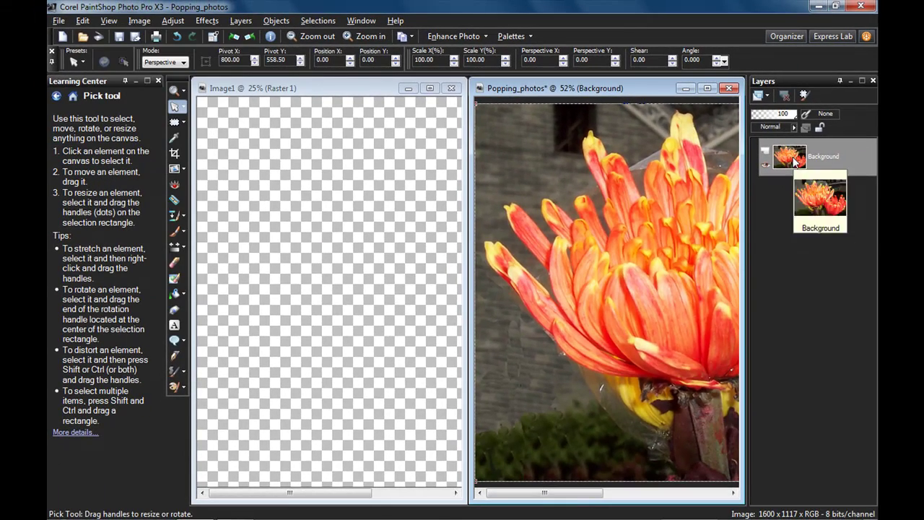
pyautogui.moveTo(792, 161)
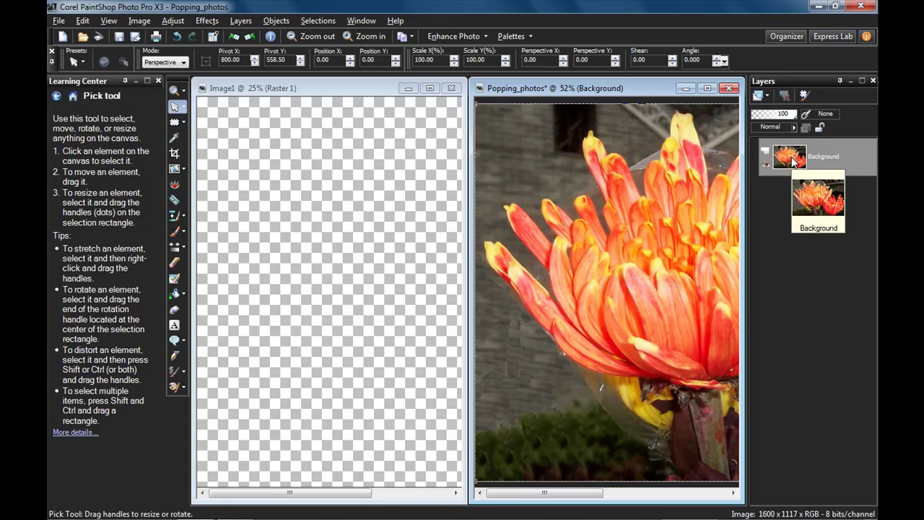
pyautogui.moveTo(793, 160); pyautogui.dragTo(344, 278)
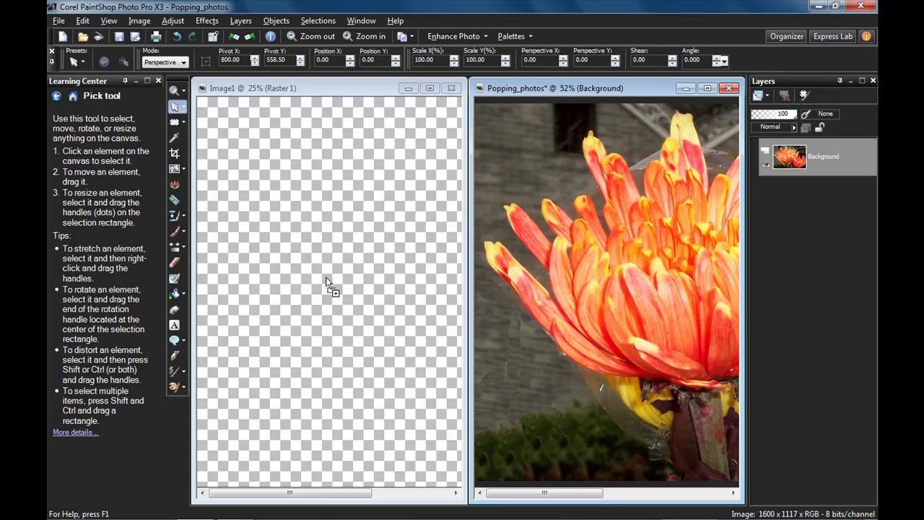
pyautogui.moveTo(326, 277); pyautogui.dragTo(325, 277)
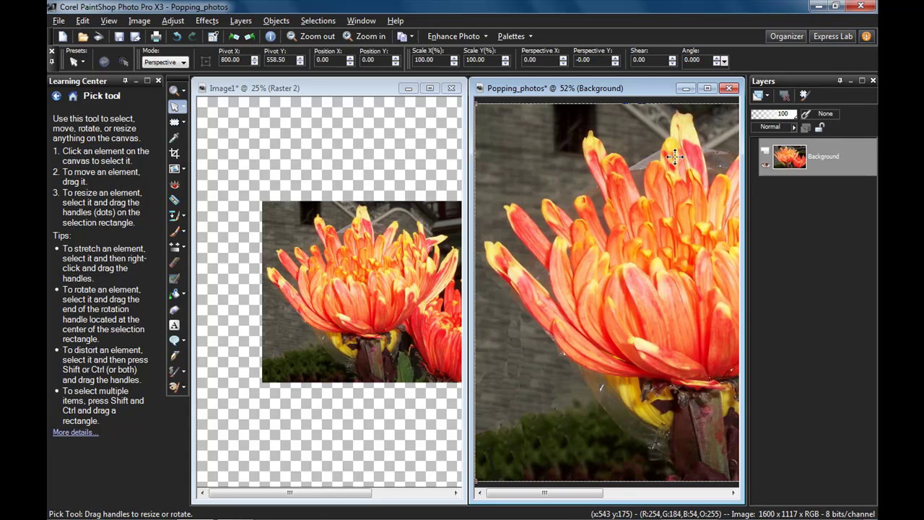
# Close Popping_photos, maximize the Image1 window and zoom it to 50%
pyautogui.click(730, 89)
pyautogui.click(429, 88)
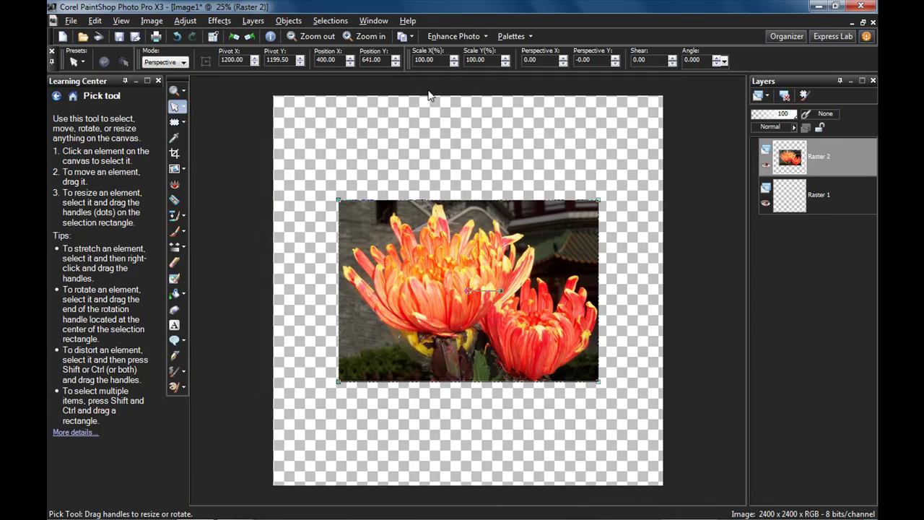
pyautogui.click(174, 90)
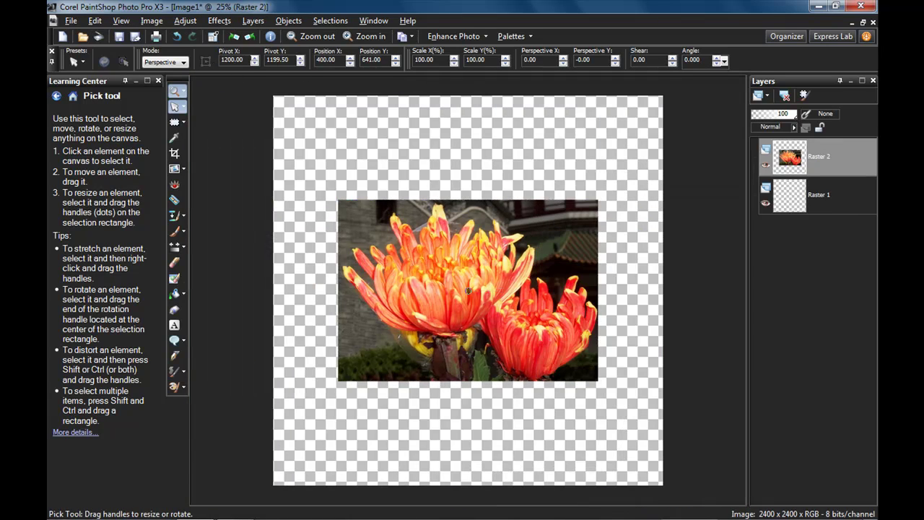
pyautogui.click(297, 62)
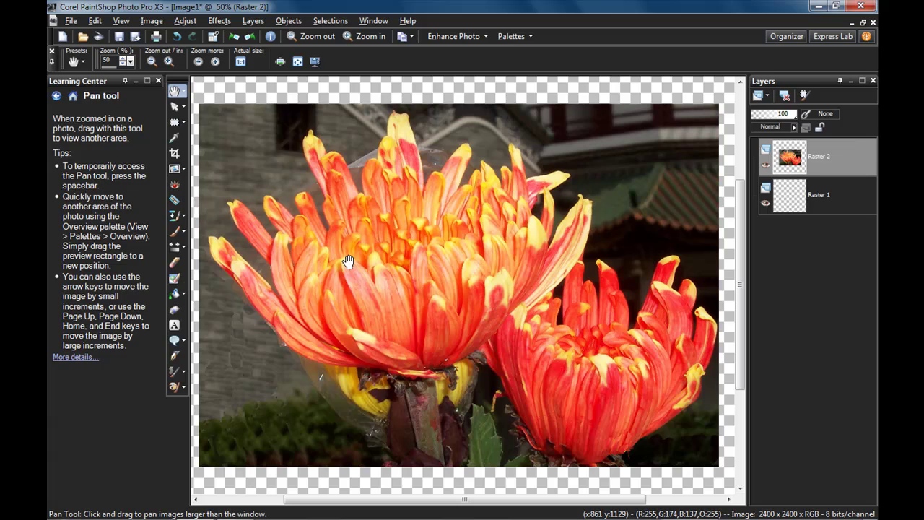
# Frame the current flower layer on the outside with the Time Machine 'Albumen' picture frame
pyautogui.click(152, 21)
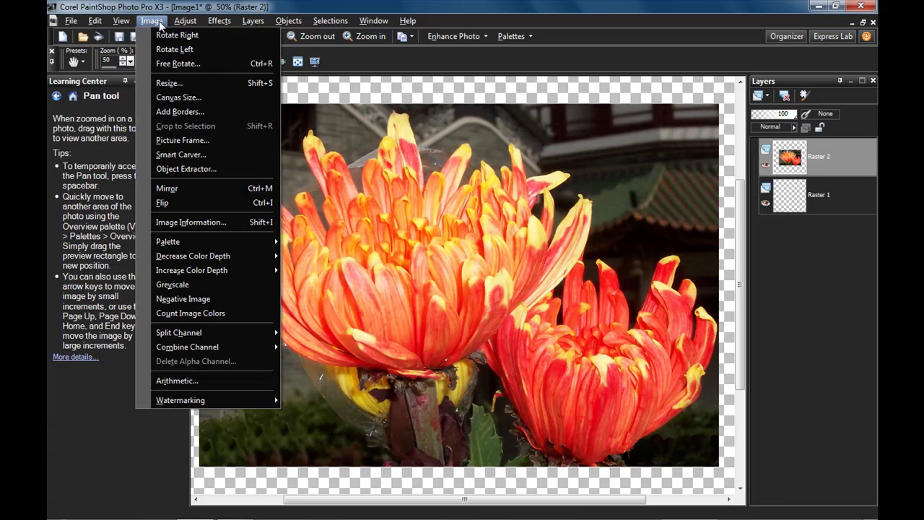
pyautogui.click(175, 144)
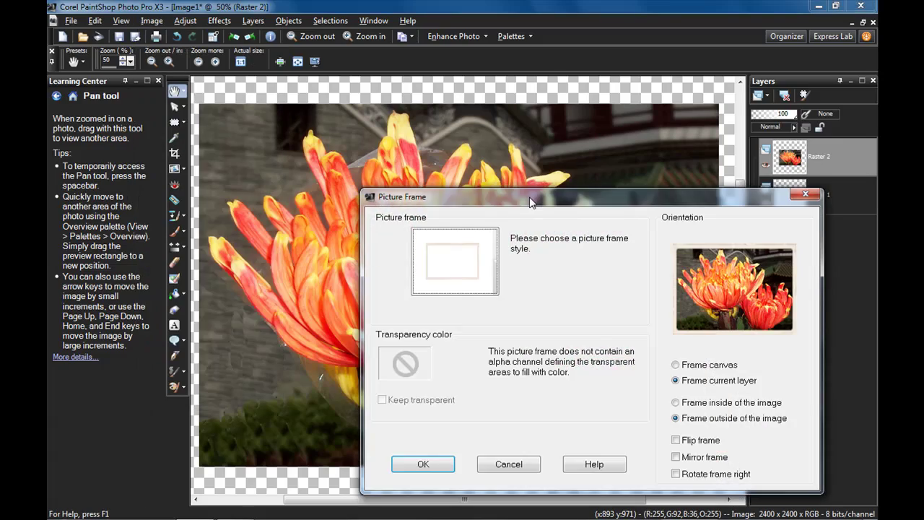
pyautogui.moveTo(529, 200); pyautogui.dragTo(388, 144)
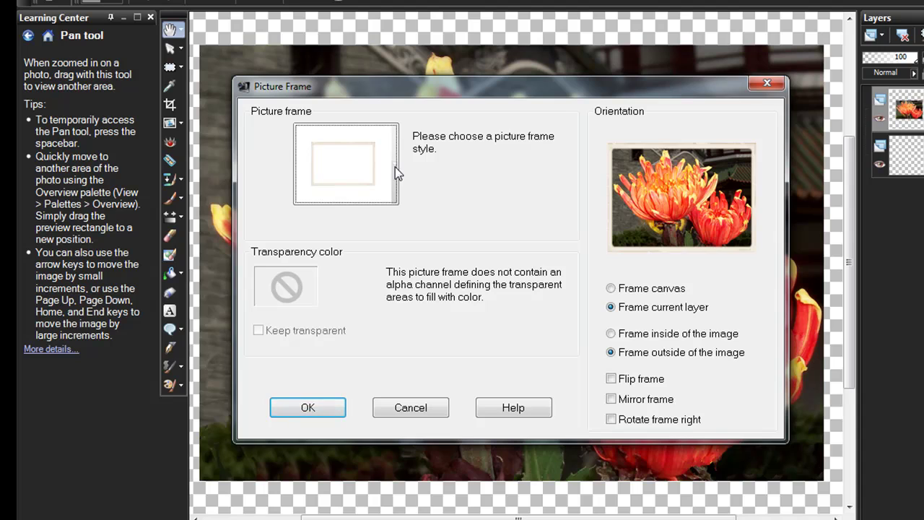
pyautogui.click(395, 167)
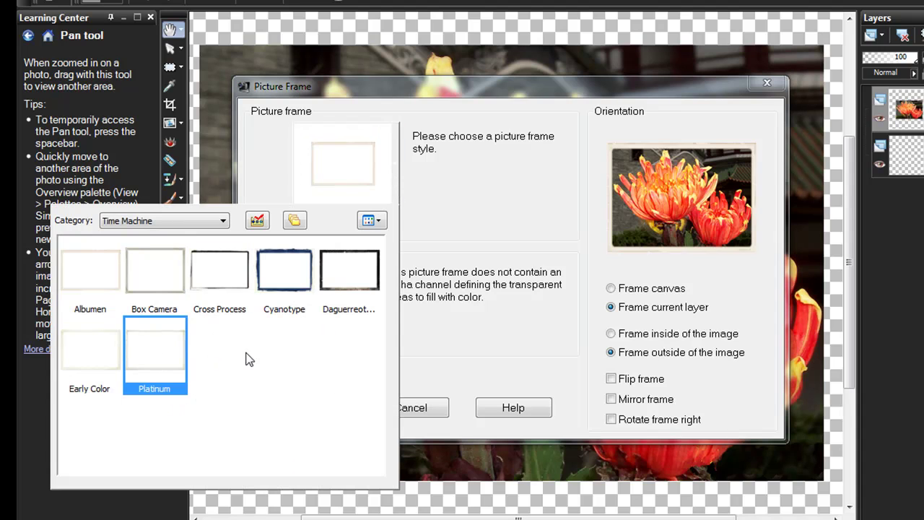
pyautogui.click(224, 221)
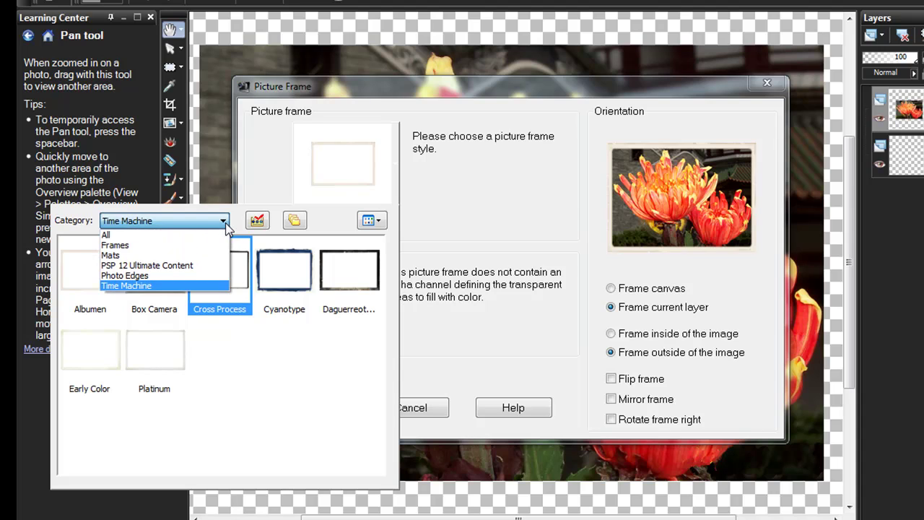
pyautogui.click(209, 286)
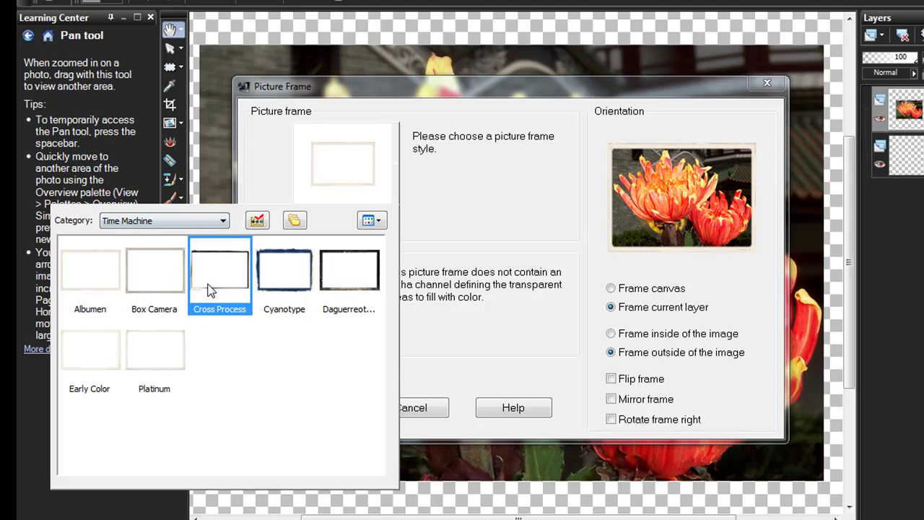
pyautogui.click(99, 285)
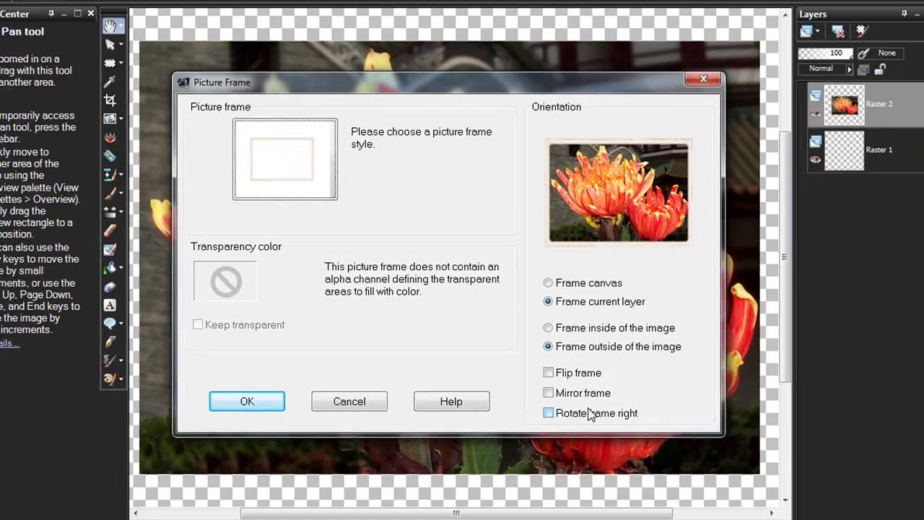
pyautogui.press('Return')
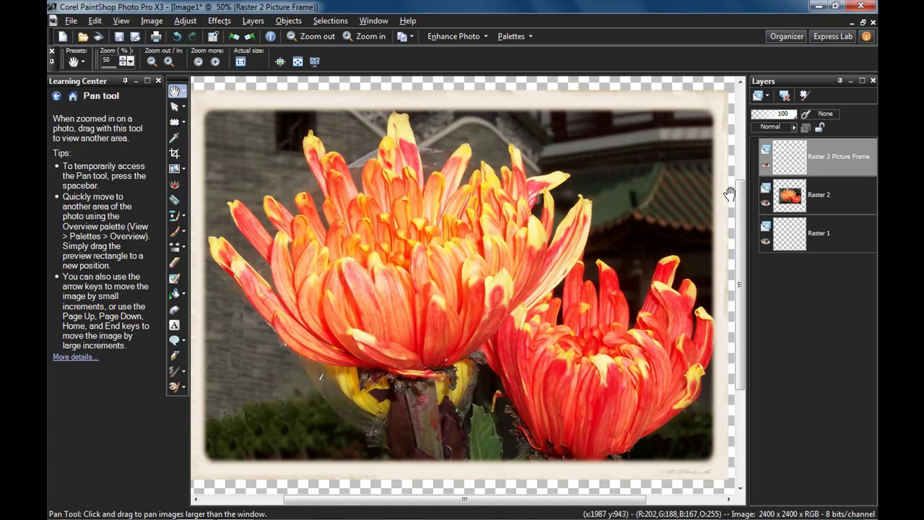
# Scale the frame layer down to about 73% and move it up around the larger flower
pyautogui.moveTo(830, 159)
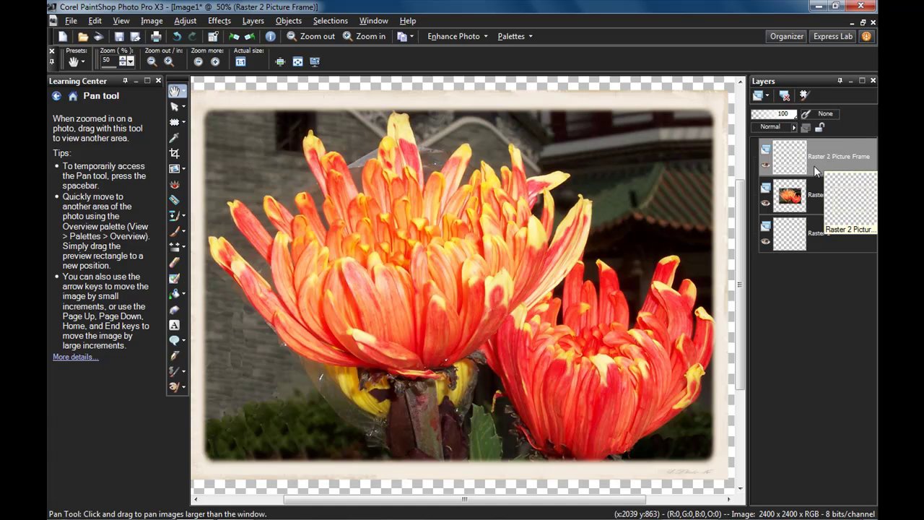
pyautogui.click(173, 110)
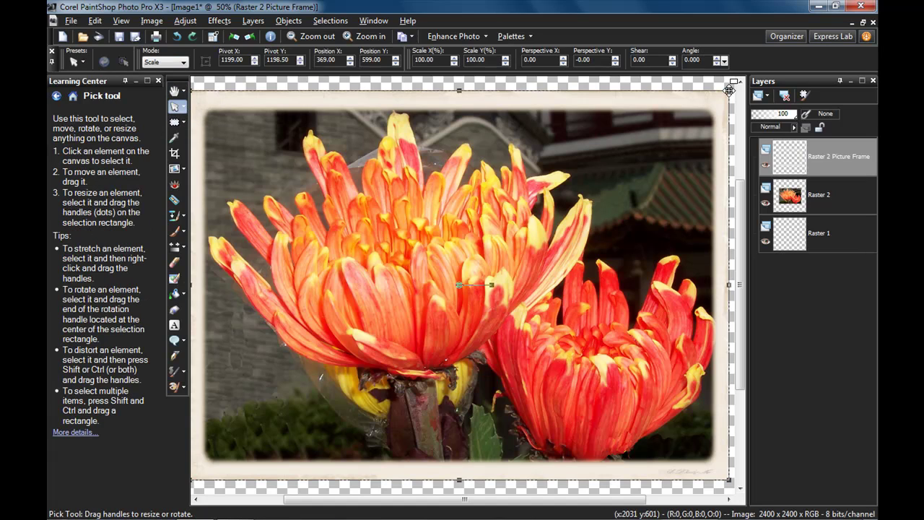
pyautogui.moveTo(729, 91); pyautogui.dragTo(571, 181)
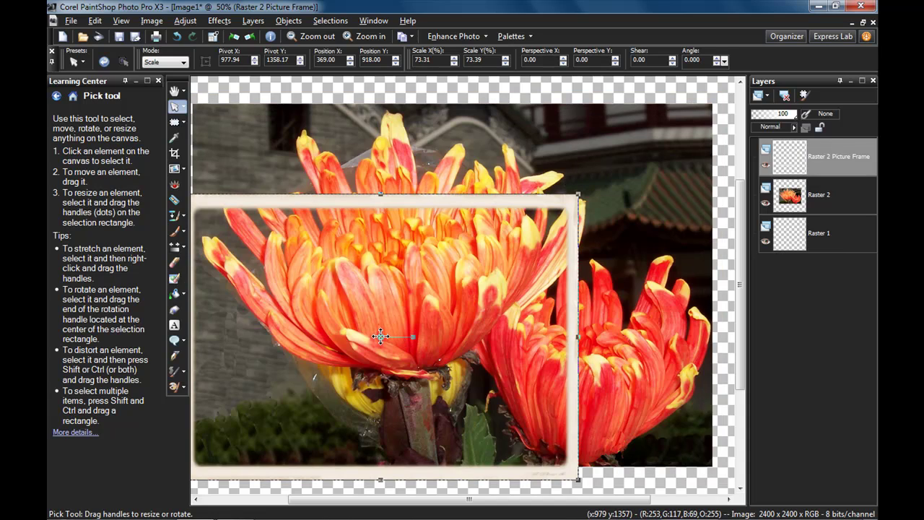
pyautogui.moveTo(380, 336); pyautogui.dragTo(448, 288)
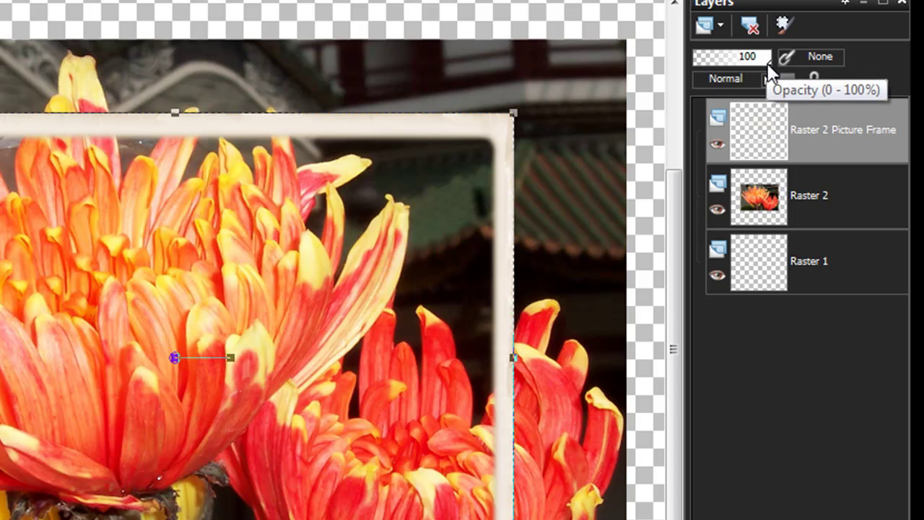
# Set the frame layer opacity to 66 and skew it in perspective with a narrower top edge
pyautogui.moveTo(767, 63); pyautogui.dragTo(741, 66)
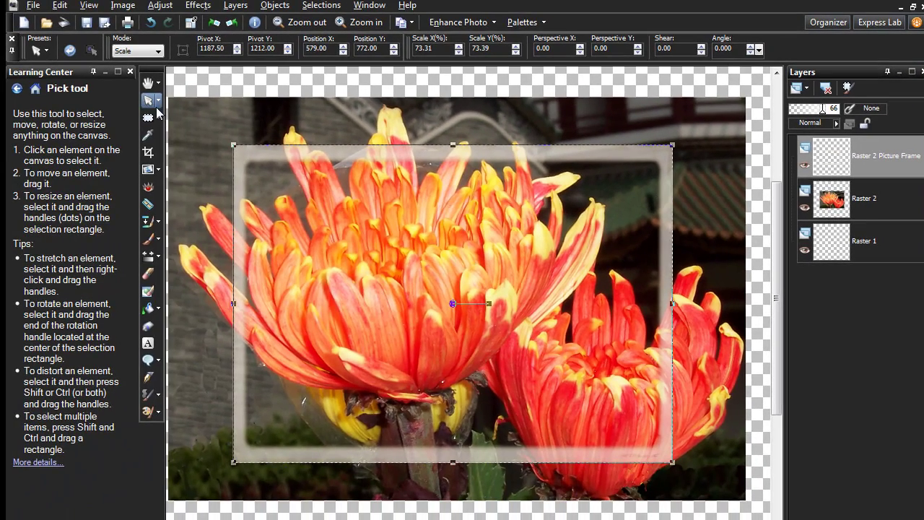
pyautogui.click(159, 52)
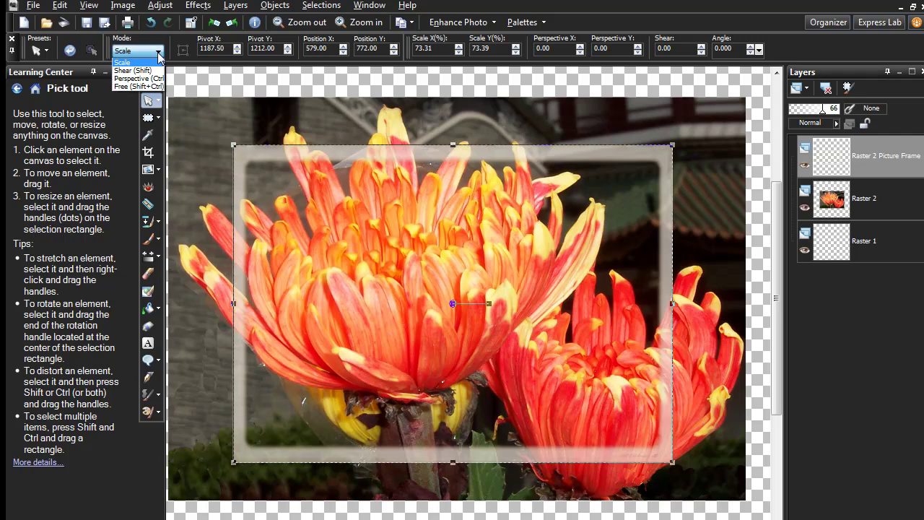
pyautogui.click(160, 83)
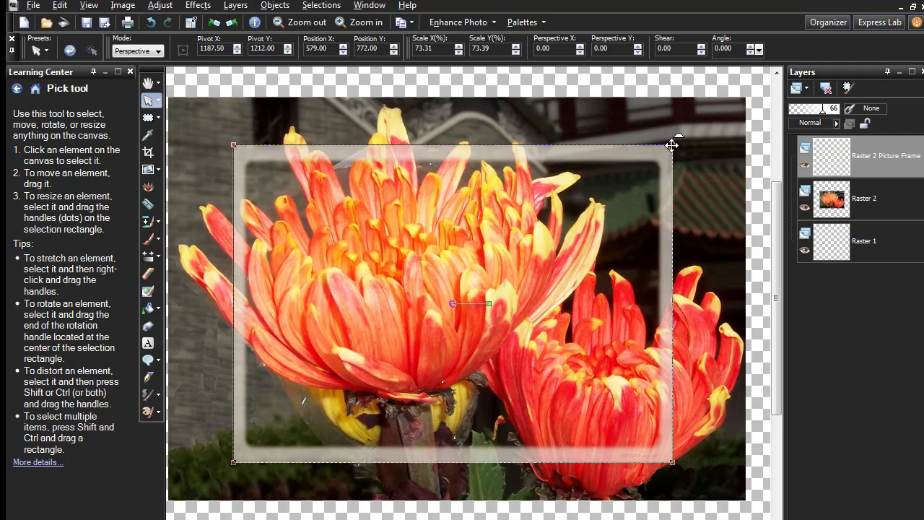
pyautogui.moveTo(671, 145); pyautogui.dragTo(599, 156)
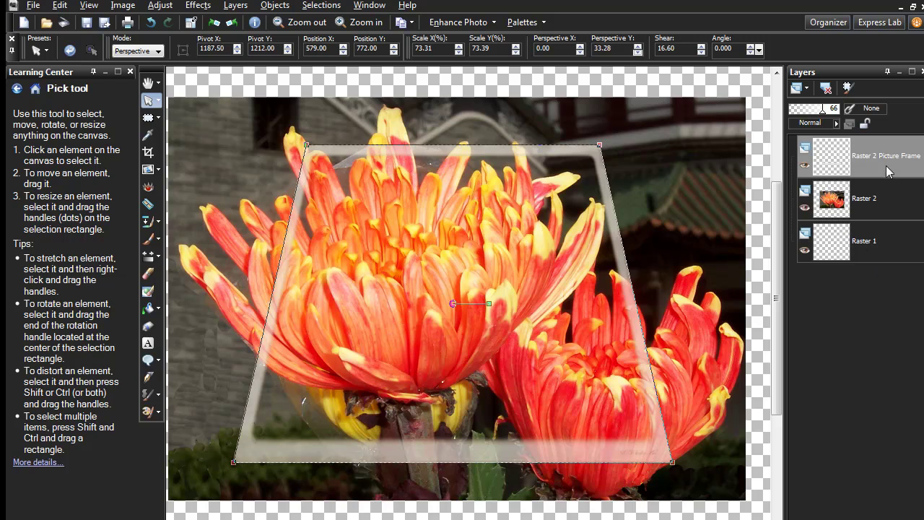
# Erase the frame over the right flower's petals and one left-flower petal, resizing the eraser as needed
pyautogui.click(150, 278)
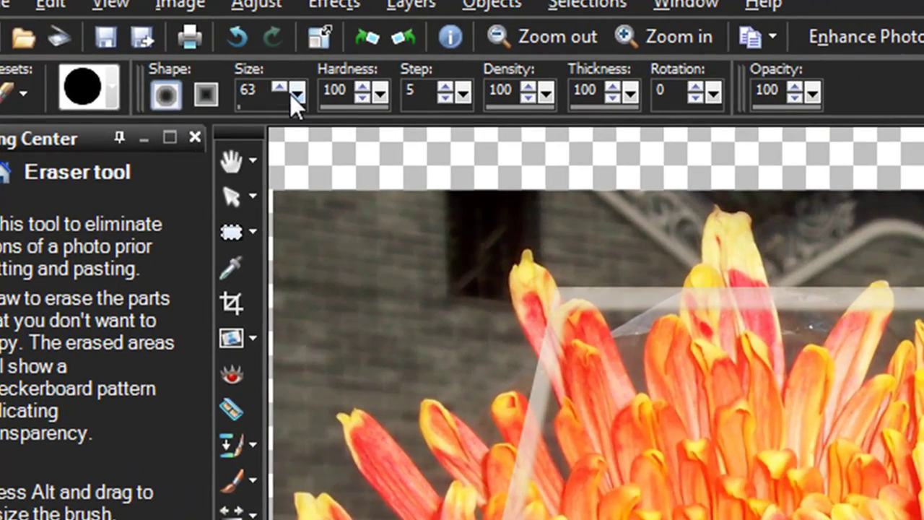
pyautogui.moveTo(296, 95); pyautogui.dragTo(310, 141)
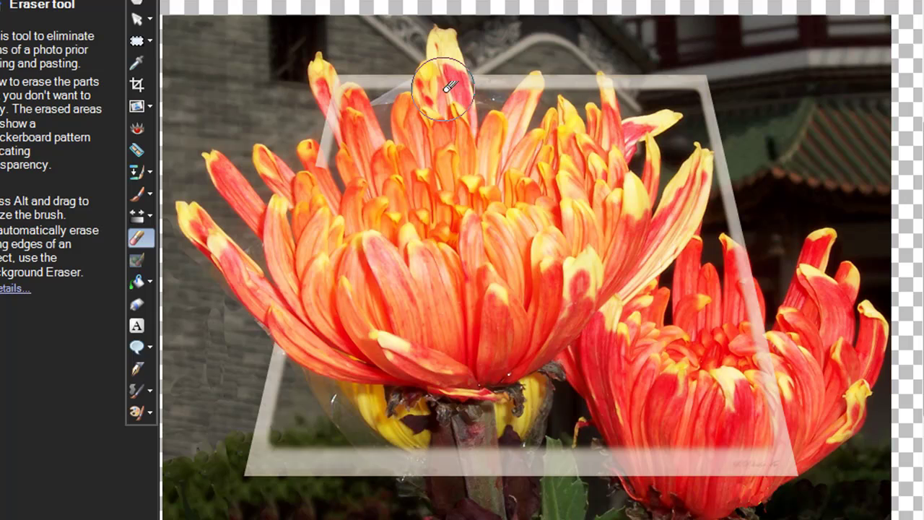
pyautogui.moveTo(609, 453)
pyautogui.mouseDown()
pyautogui.moveTo(722, 381)
pyautogui.moveTo(750, 249)
pyautogui.mouseUp()
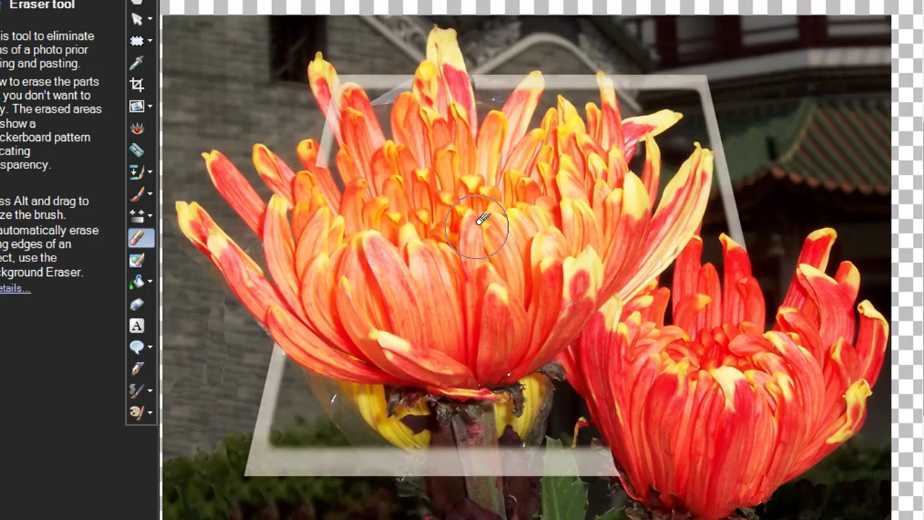
pyautogui.moveTo(467, 228); pyautogui.dragTo(466, 229)
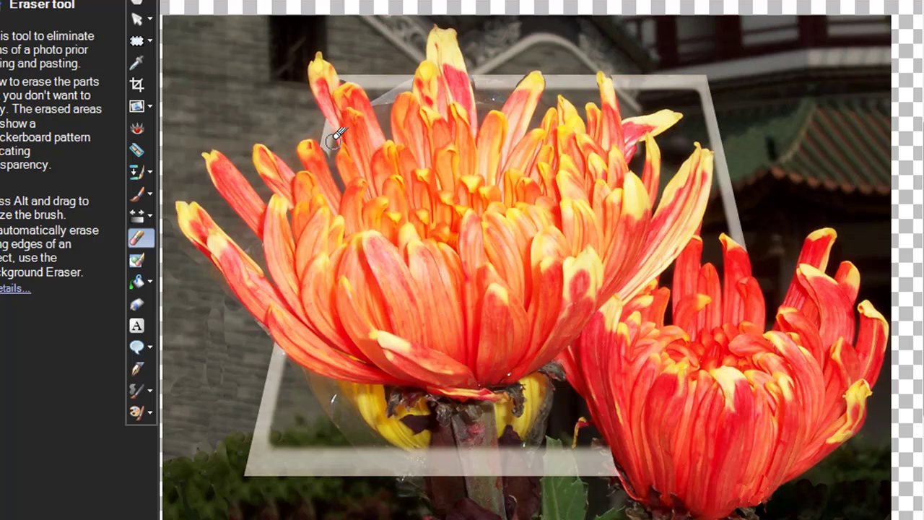
pyautogui.moveTo(334, 136); pyautogui.dragTo(333, 149)
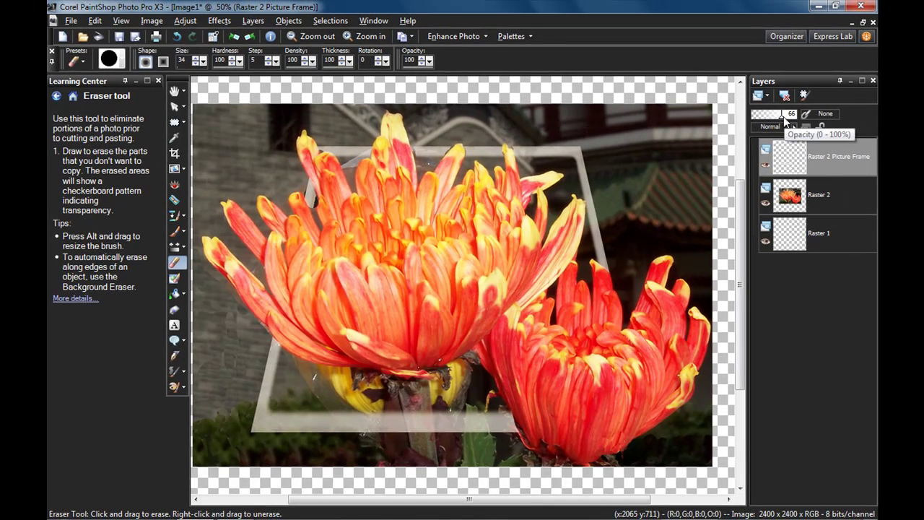
# Restore the frame to 100% opacity, then background-erase the wall beside the flowers, recovering stray petal pixels
pyautogui.moveTo(783, 115); pyautogui.dragTo(796, 116)
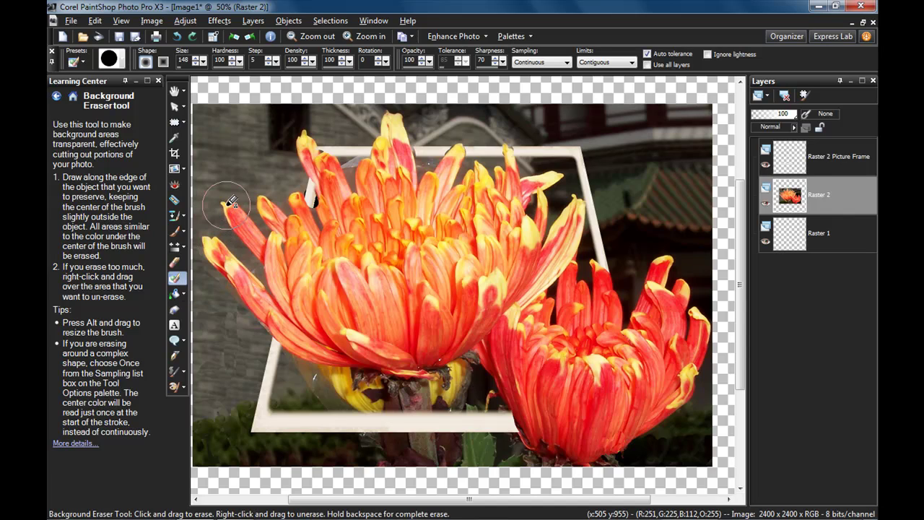
pyautogui.keyDown('alt'); pyautogui.moveTo(245, 184); pyautogui.dragTo(258, 160); pyautogui.keyUp('alt')
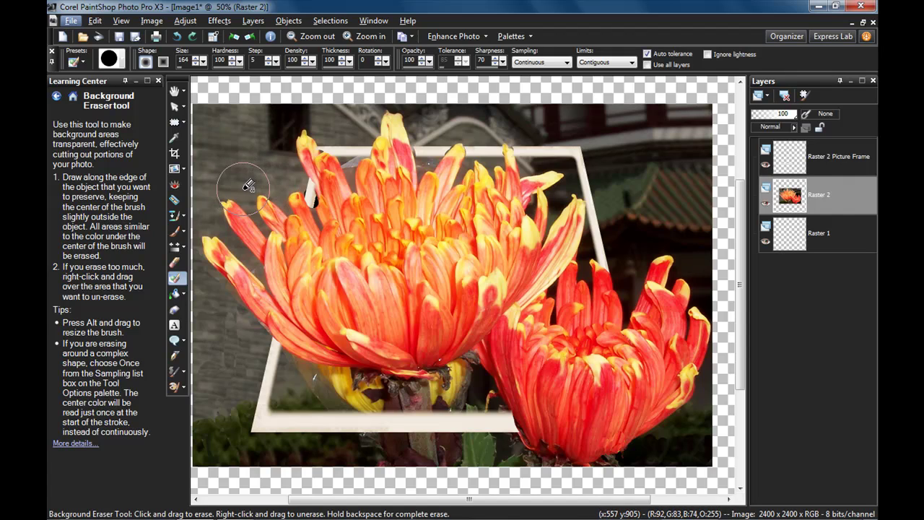
pyautogui.click(243, 189)
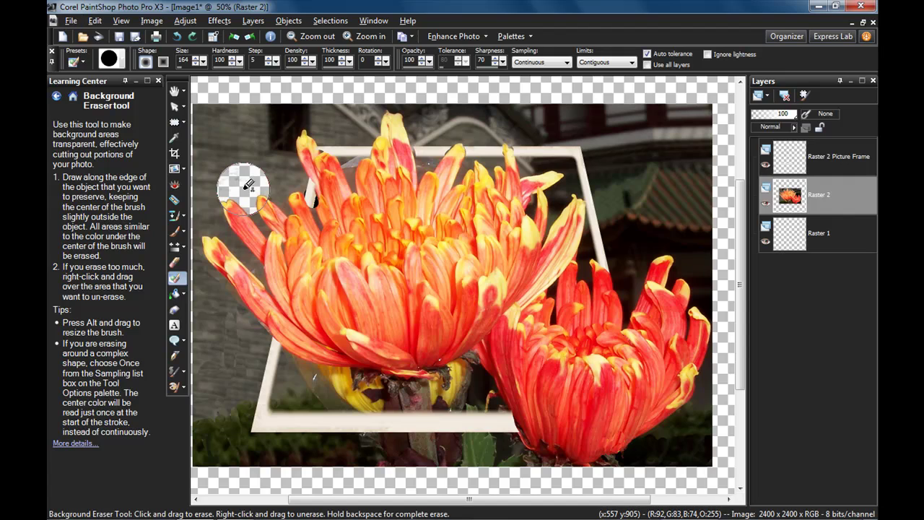
pyautogui.moveTo(246, 187)
pyautogui.mouseDown()
pyautogui.moveTo(257, 214)
pyautogui.moveTo(255, 186)
pyautogui.moveTo(278, 195)
pyautogui.moveTo(295, 180)
pyautogui.moveTo(287, 147)
pyautogui.moveTo(296, 115)
pyautogui.moveTo(222, 116)
pyautogui.moveTo(243, 137)
pyautogui.moveTo(225, 189)
pyautogui.moveTo(218, 130)
pyautogui.moveTo(189, 168)
pyautogui.moveTo(231, 130)
pyautogui.moveTo(285, 103)
pyautogui.moveTo(361, 111)
pyautogui.mouseUp()
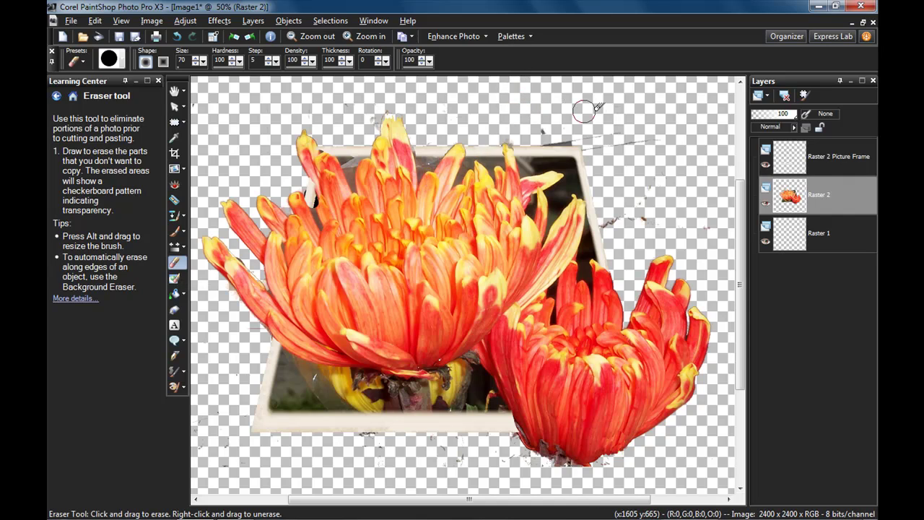
pyautogui.moveTo(583, 111)
pyautogui.mouseDown()
pyautogui.moveTo(654, 125)
pyautogui.moveTo(646, 134)
pyautogui.moveTo(672, 139)
pyautogui.moveTo(534, 132)
pyautogui.moveTo(602, 136)
pyautogui.moveTo(563, 124)
pyautogui.mouseUp()
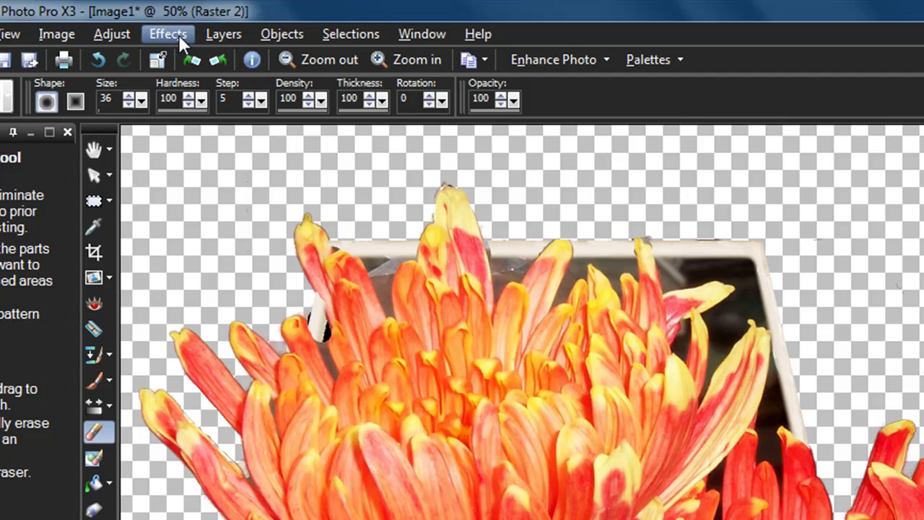
# Add a black drop shadow: opacity 75, blur 100, vertical -75, horizontal 11
pyautogui.click(178, 35)
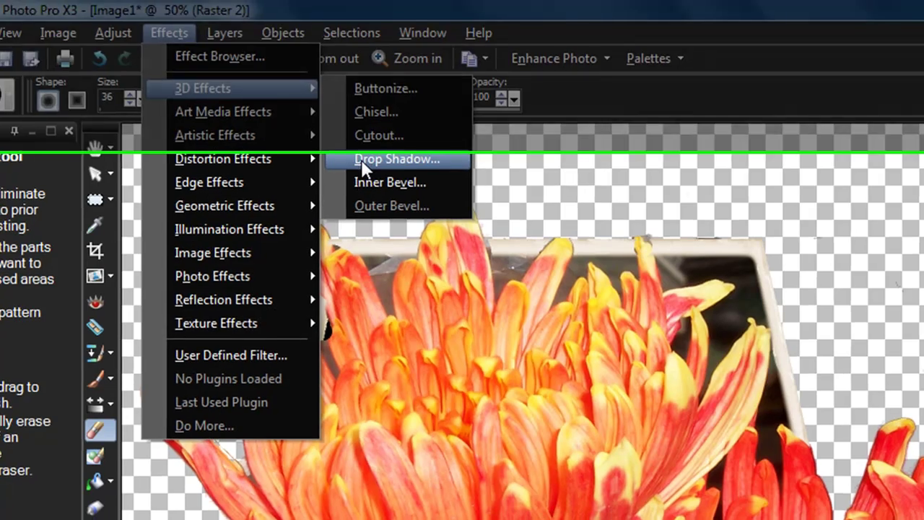
pyautogui.click(361, 160)
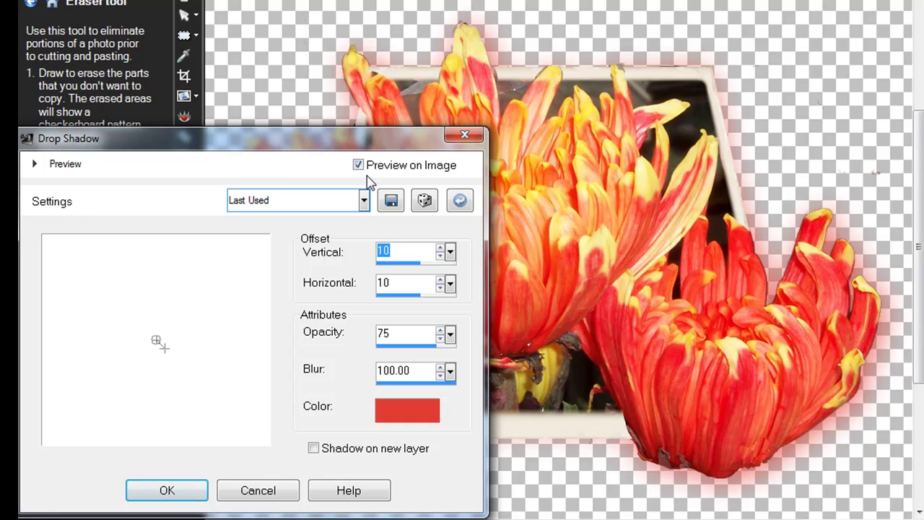
pyautogui.click(449, 371)
pyautogui.click(457, 397)
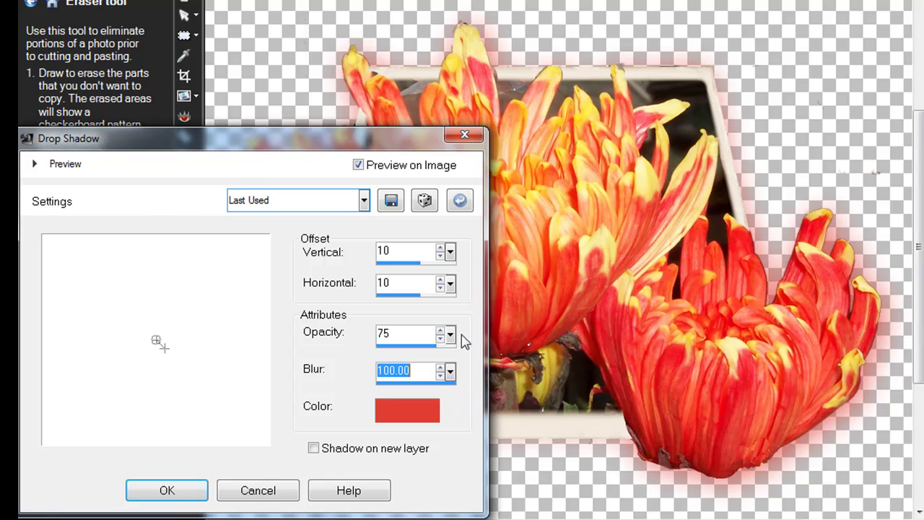
pyautogui.click(449, 334)
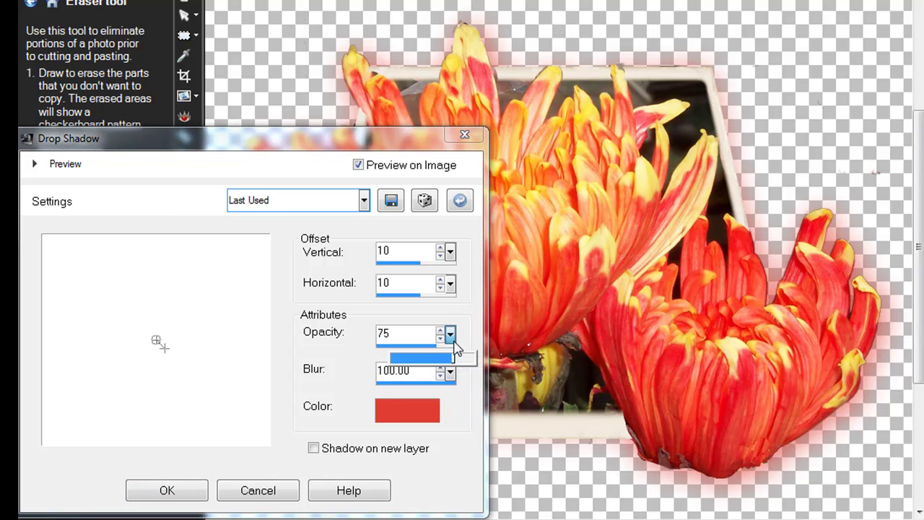
pyautogui.click(455, 348)
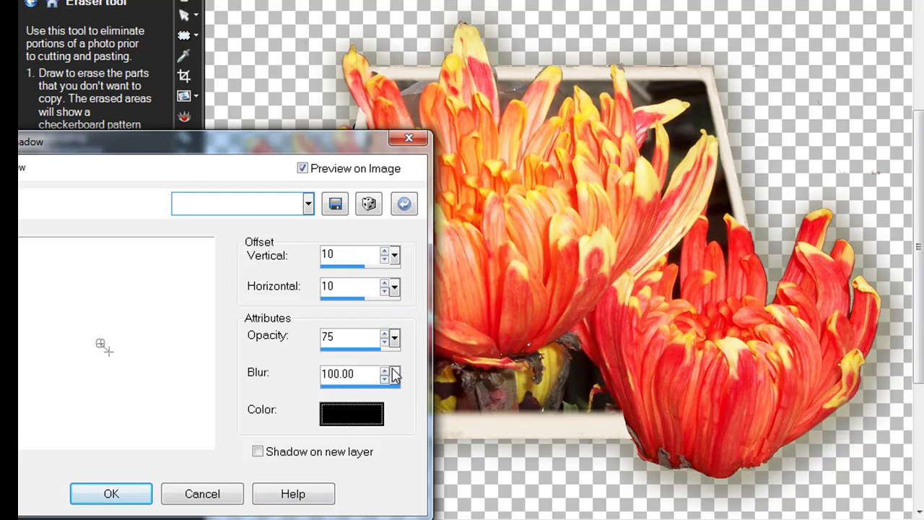
pyautogui.moveTo(307, 152); pyautogui.dragTo(390, 132)
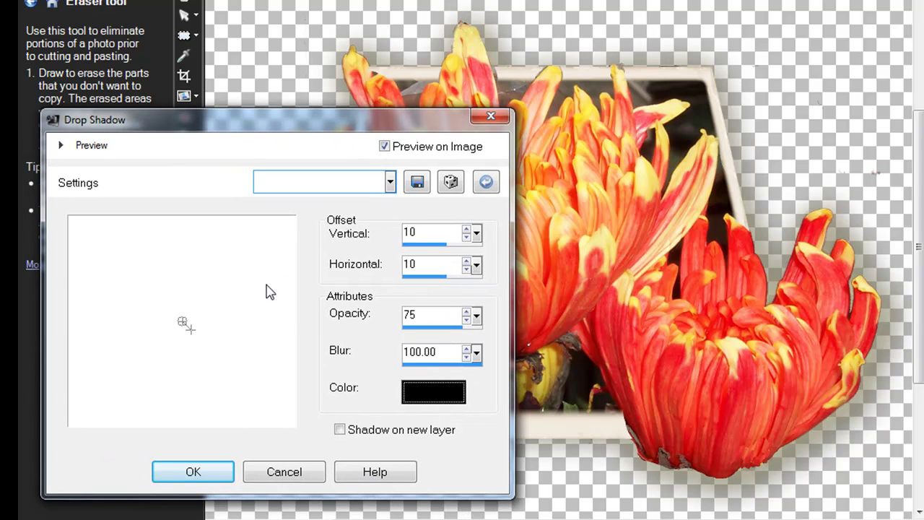
pyautogui.moveTo(184, 325); pyautogui.dragTo(237, 292)
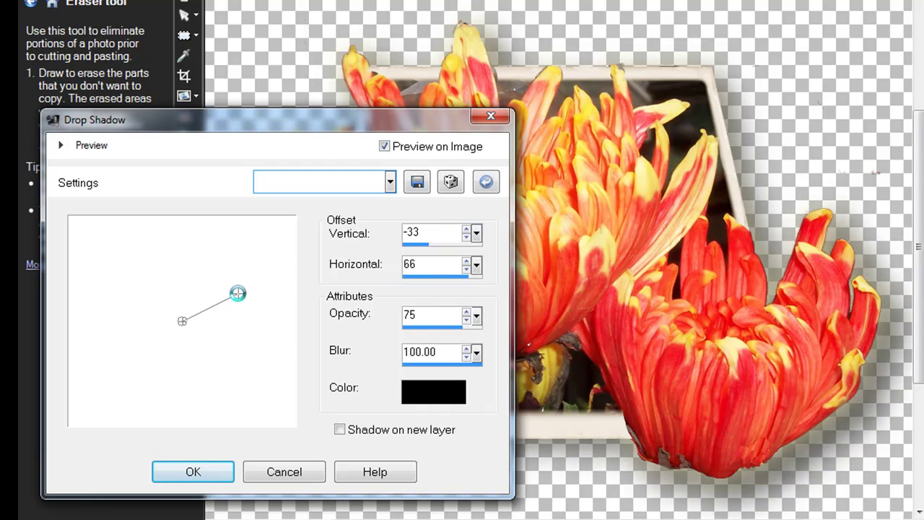
pyautogui.moveTo(330, 130); pyautogui.dragTo(253, 140)
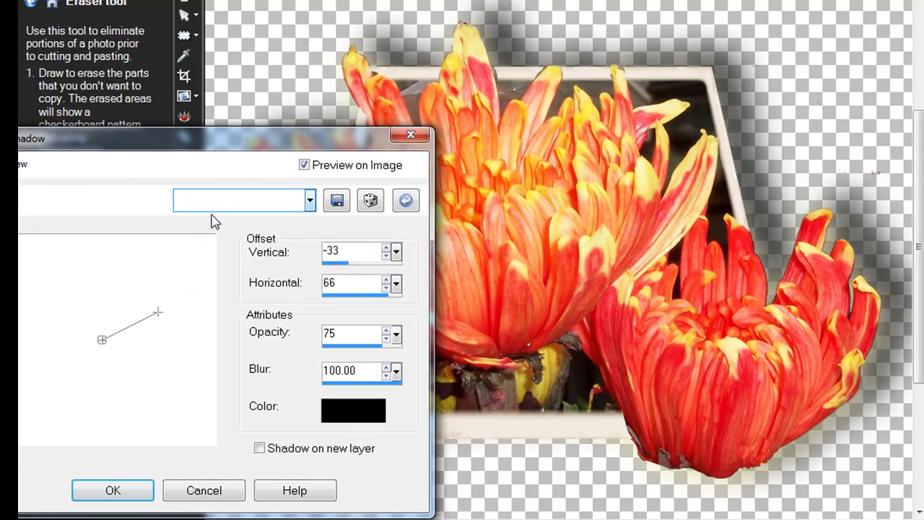
pyautogui.moveTo(157, 313)
pyautogui.mouseDown()
pyautogui.moveTo(144, 290)
pyautogui.moveTo(111, 275)
pyautogui.mouseUp()
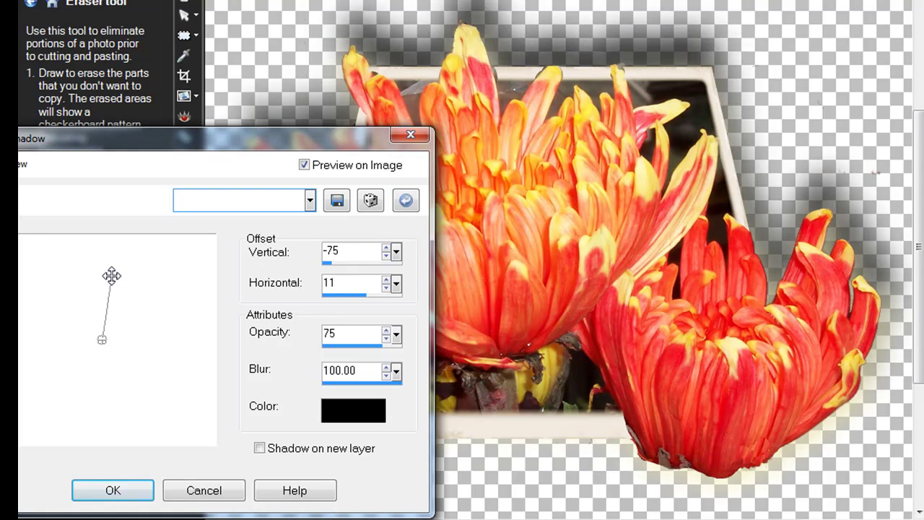
pyautogui.click(112, 490)
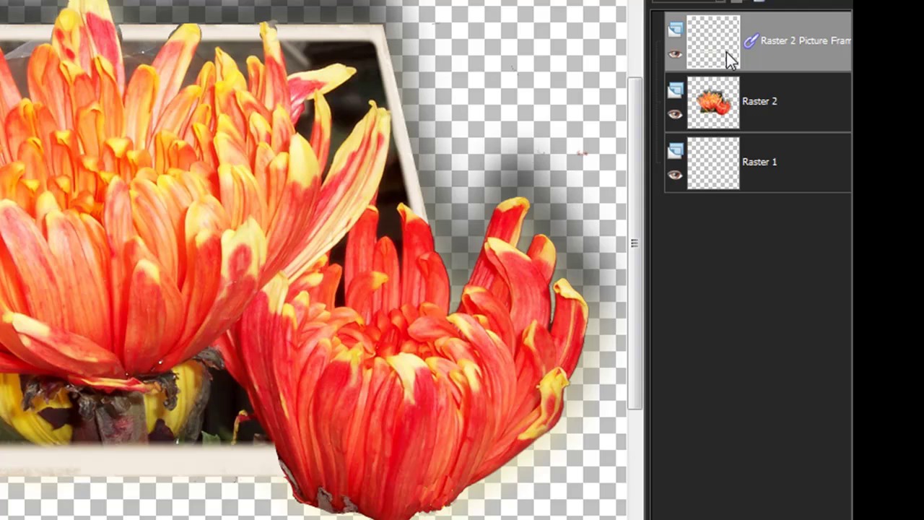
# Merge the Picture Frame layer down into the flower layer
pyautogui.rightClick(726, 52)
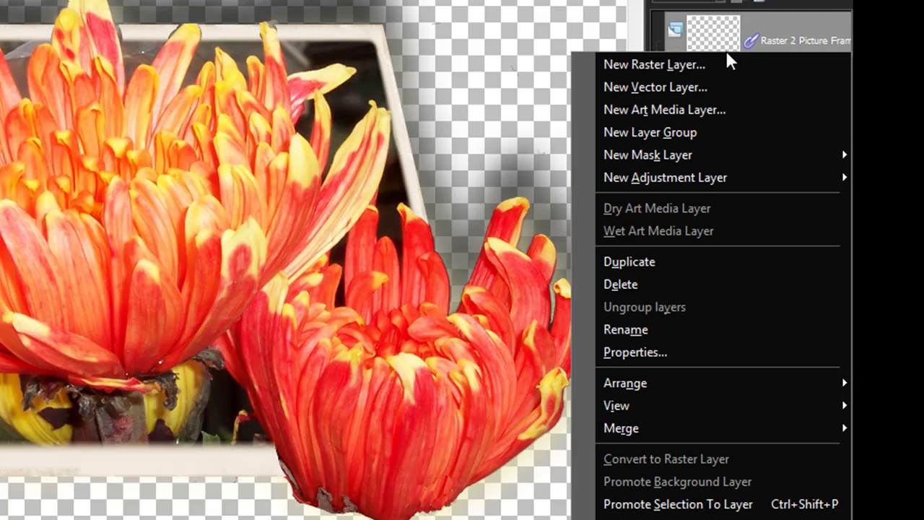
pyautogui.moveTo(682, 427)
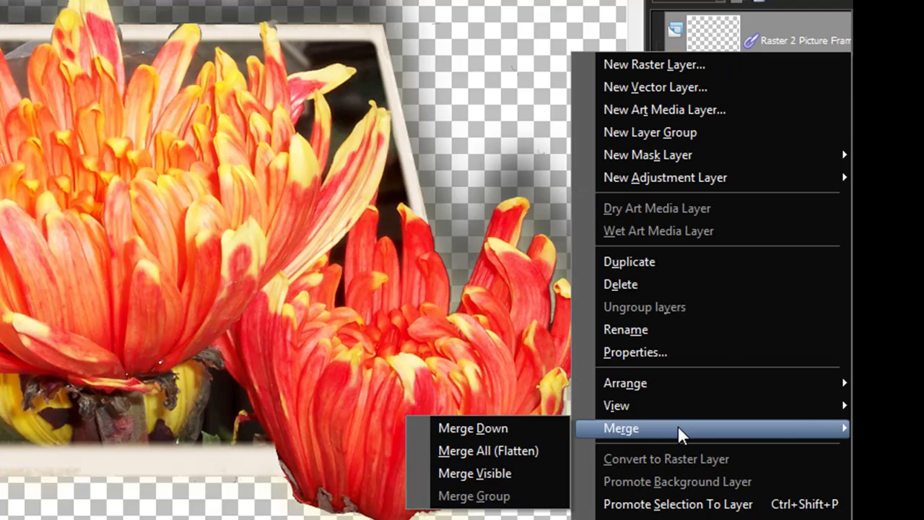
pyautogui.click(522, 432)
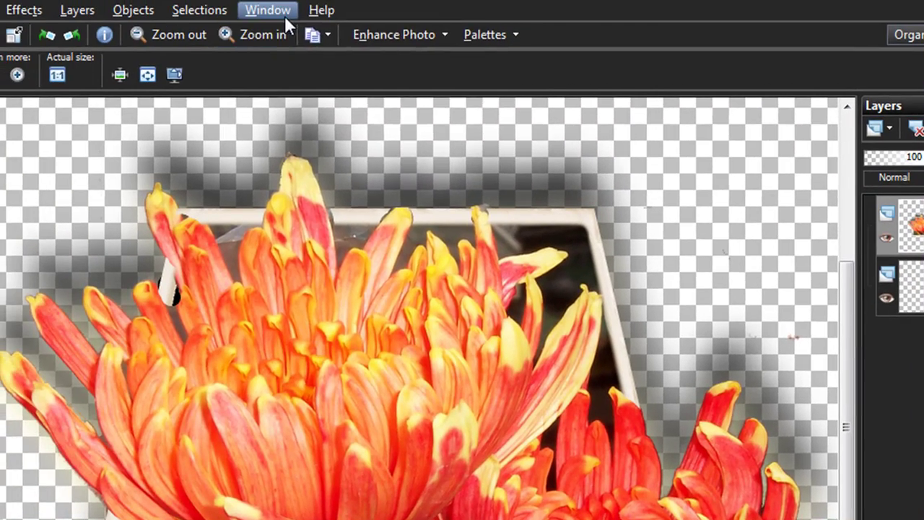
# Bring bluebonnets28 forward and tile both images side by side
pyautogui.click(281, 13)
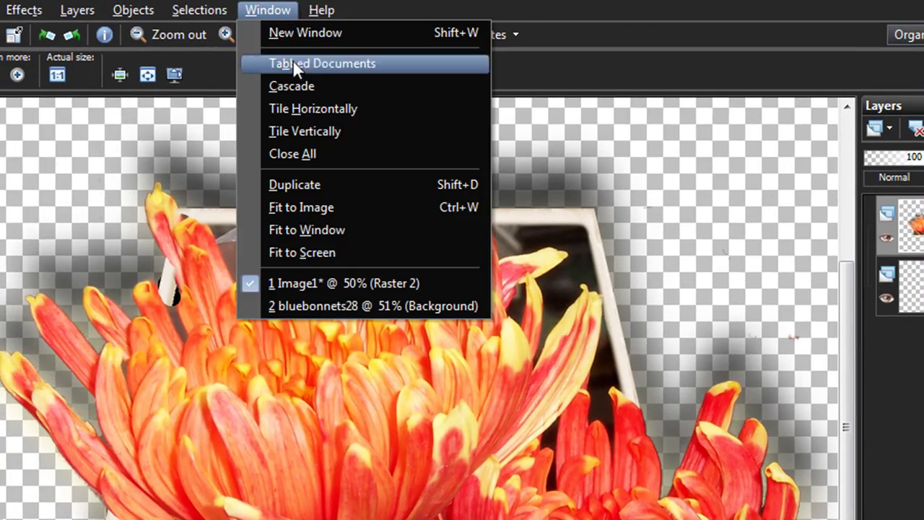
pyautogui.click(303, 306)
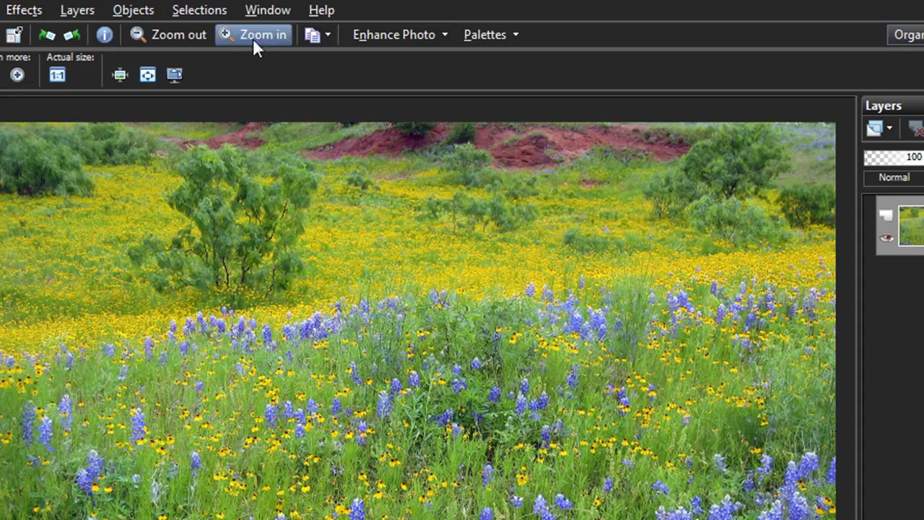
pyautogui.click(269, 11)
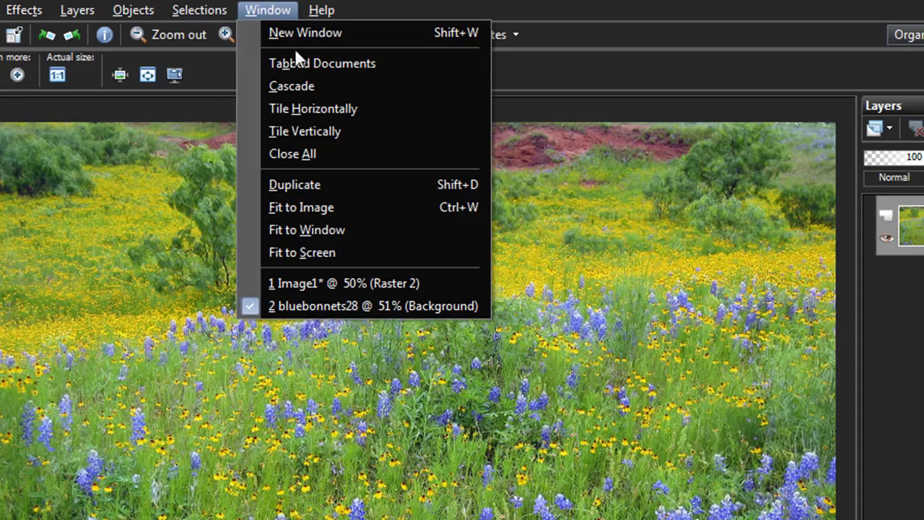
pyautogui.click(305, 132)
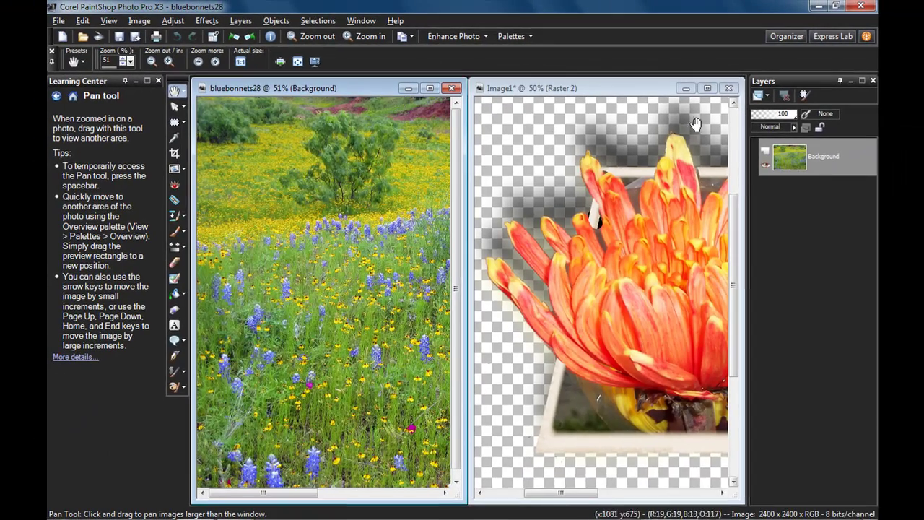
# Copy the flower's Raster 2 layer onto bluebonnets28 and maximize the meadow image
pyautogui.click(695, 124)
pyautogui.moveTo(788, 160)
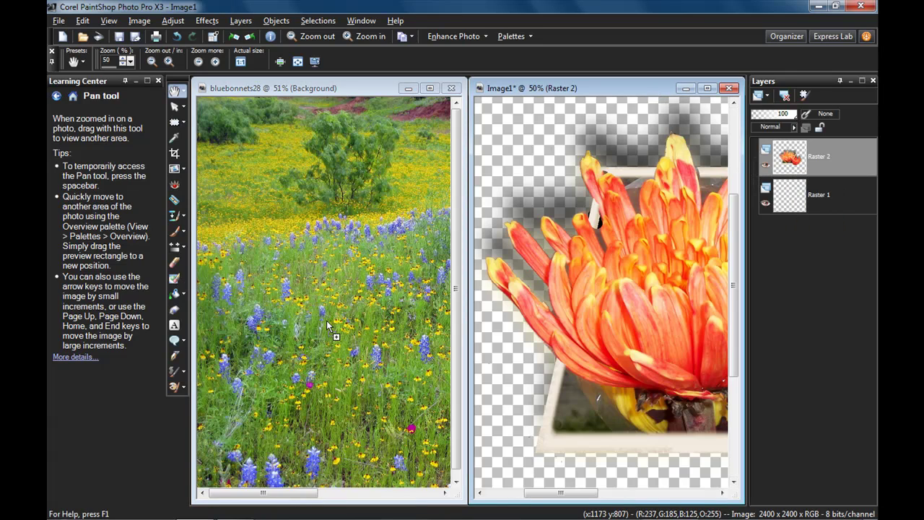
pyautogui.moveTo(326, 320); pyautogui.dragTo(326, 319)
pyautogui.click(420, 96)
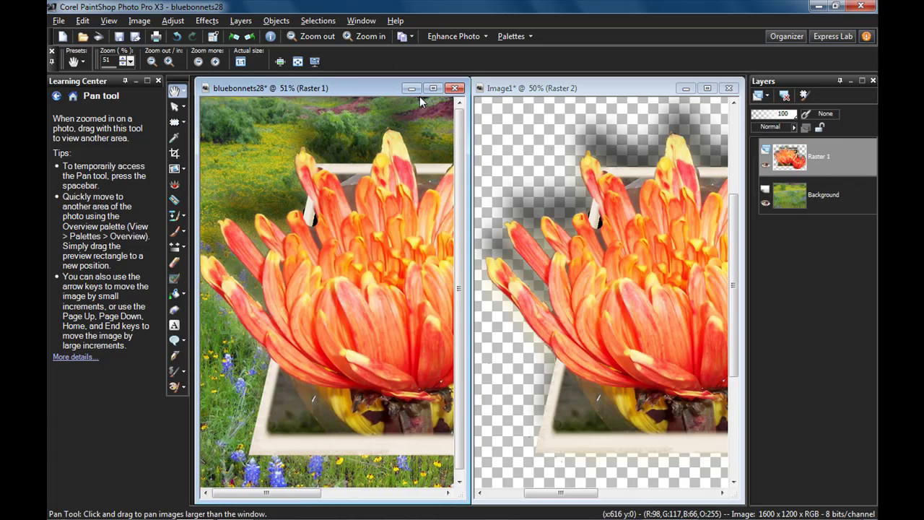
pyautogui.click(432, 88)
pyautogui.click(174, 106)
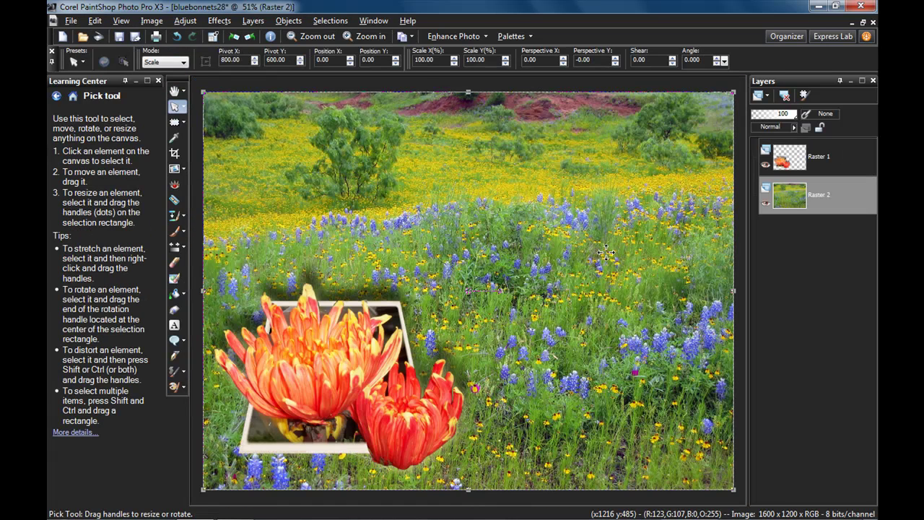